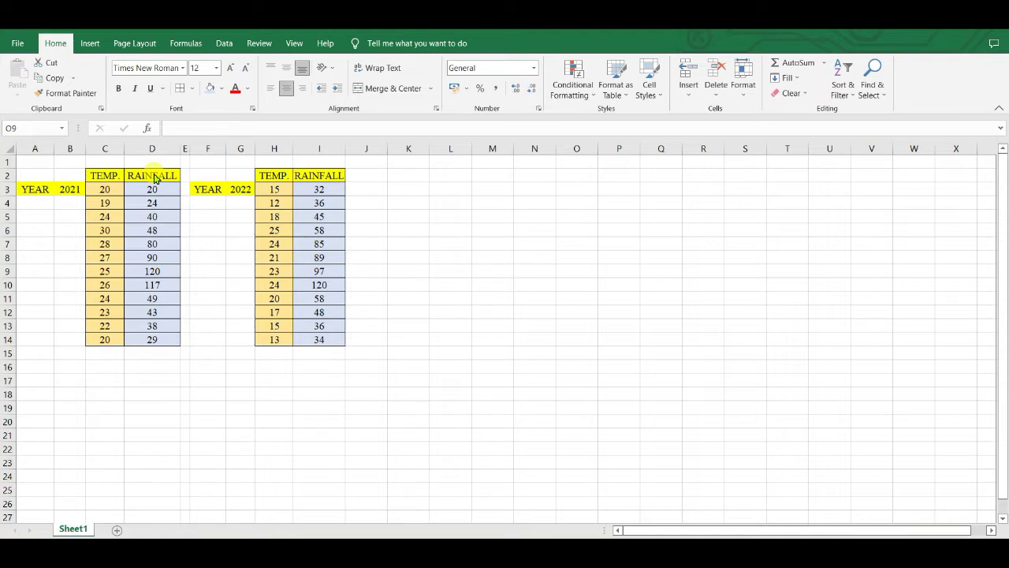
Insert an empty scatter chart from a blank cell after discarding a trial chart.
left_click_drag(103, 176, 158, 337)
left_click(89, 43)
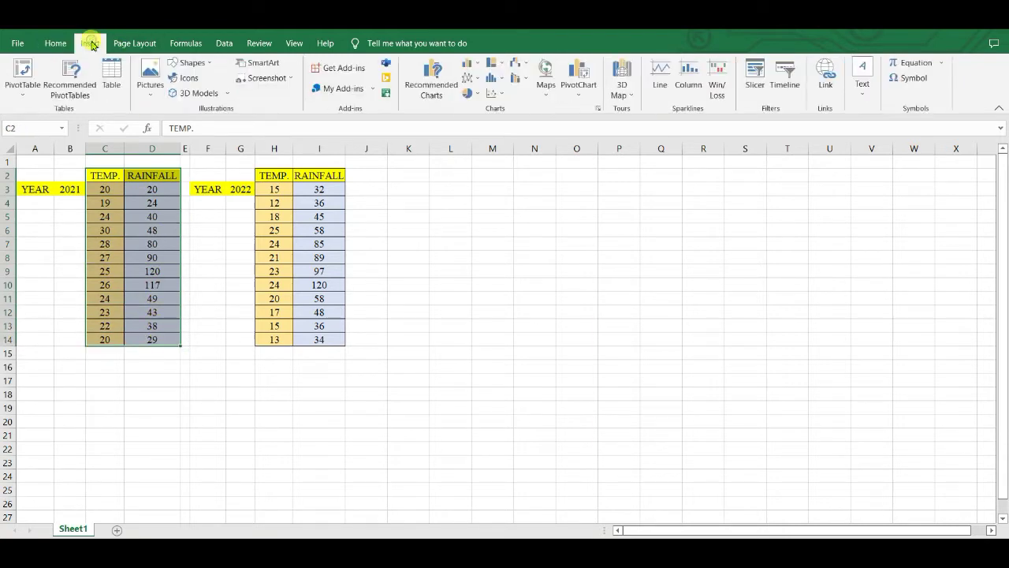
left_click(470, 94)
left_click(503, 135)
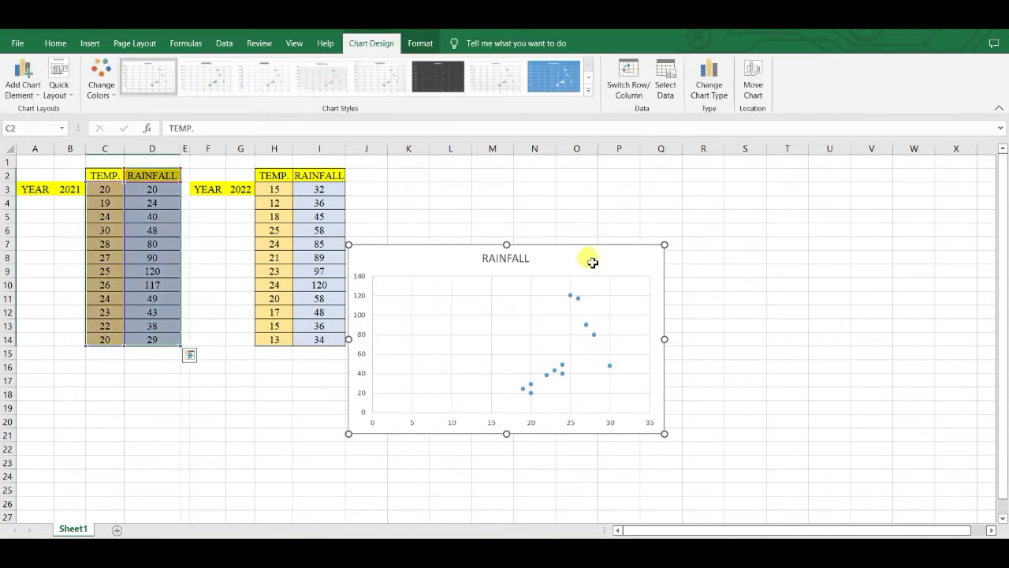
key("Delete")
left_click(463, 314)
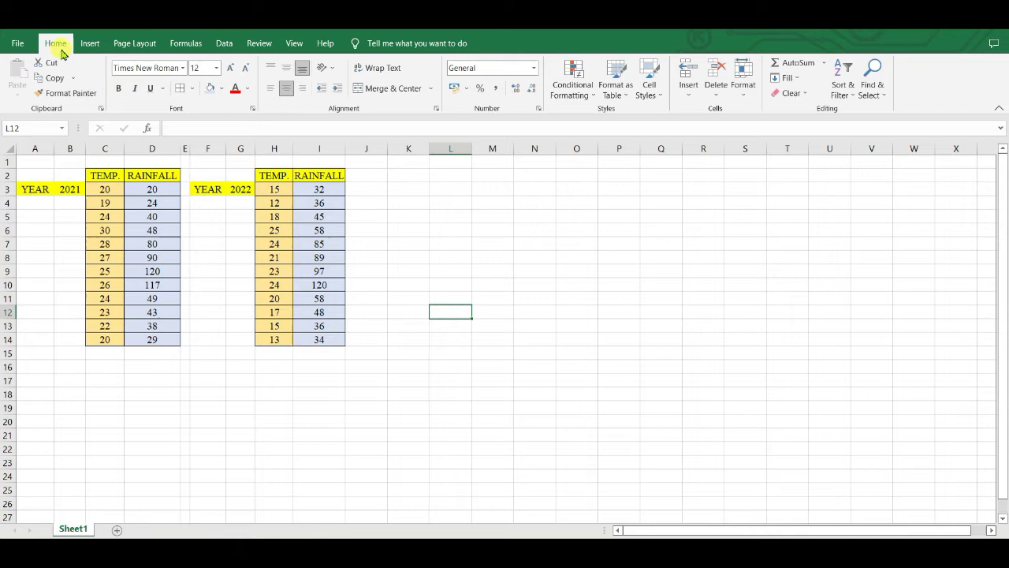
left_click(90, 44)
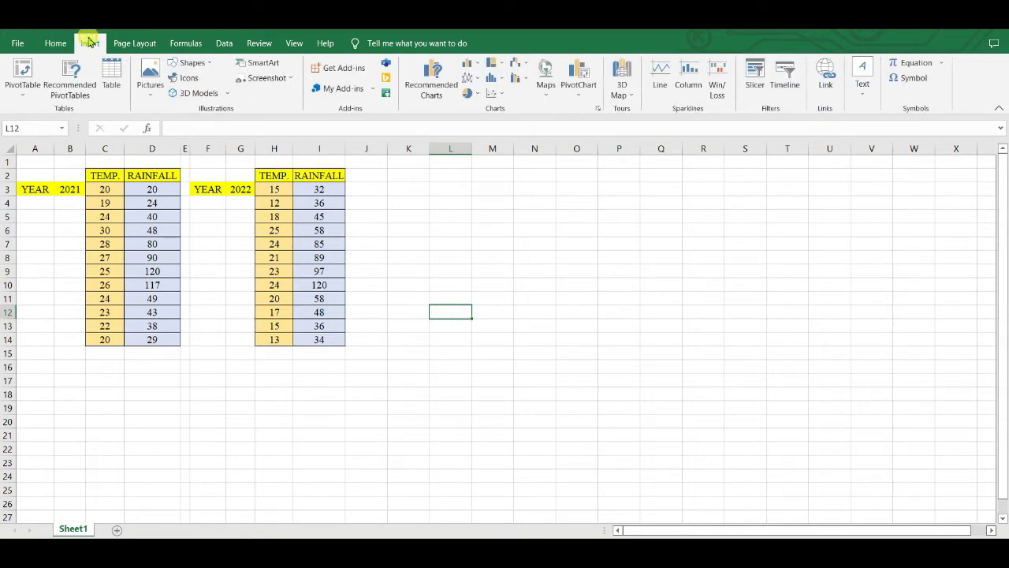
left_click(493, 93)
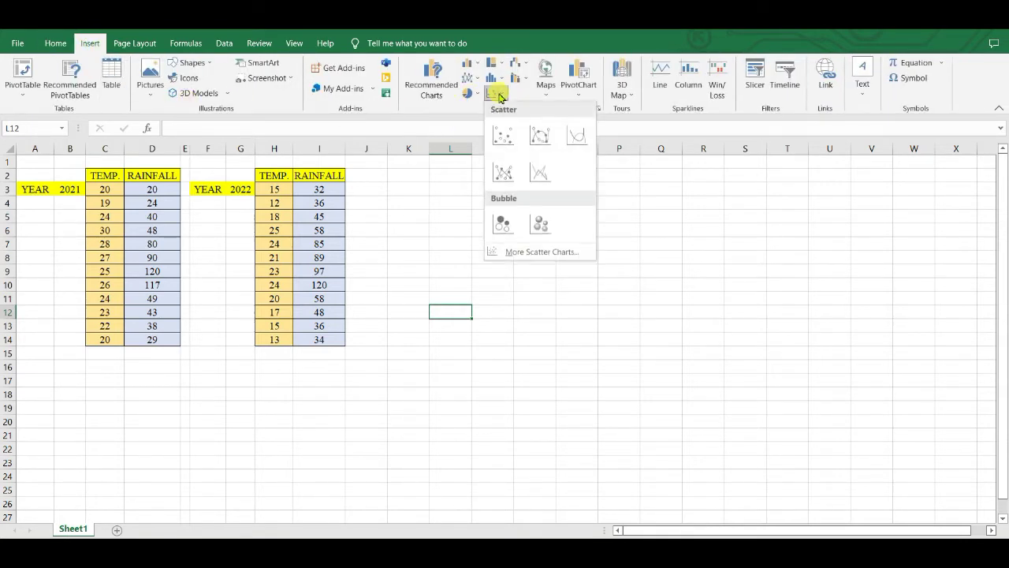
left_click(505, 139)
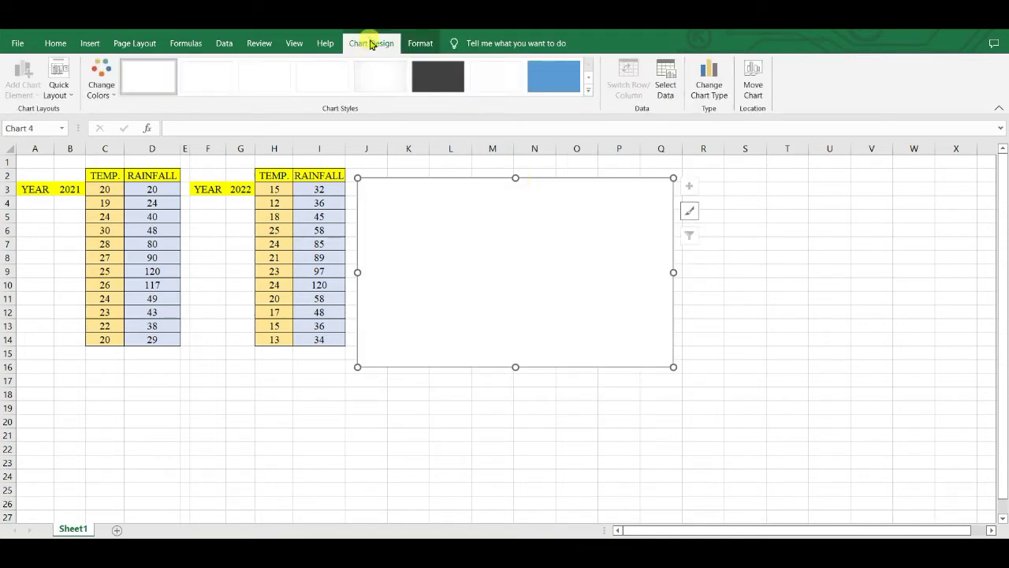
Add series 'YEAR 2021' with X values C3:C14 and Y values D3:D14.
left_click(665, 82)
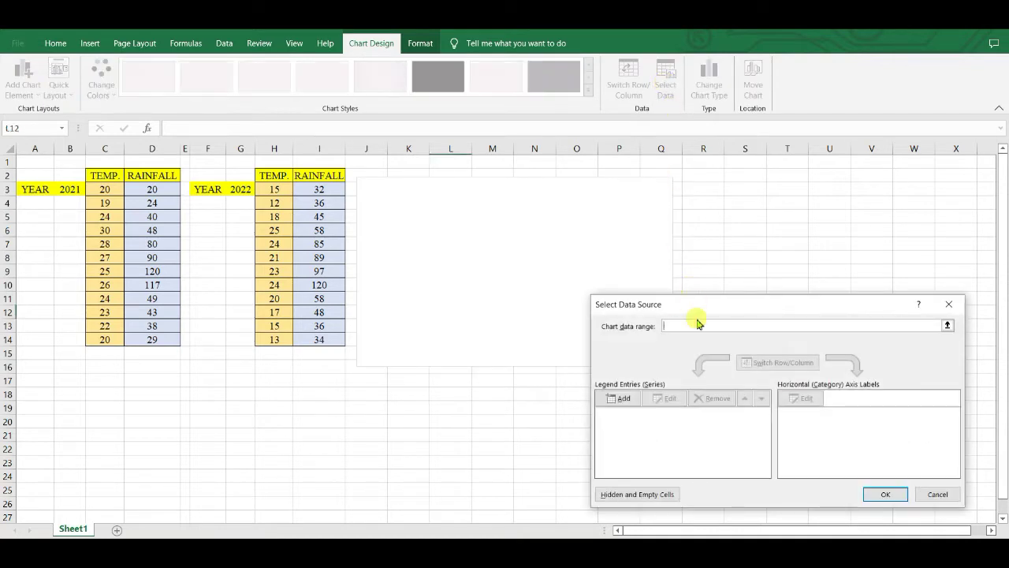
left_click(623, 399)
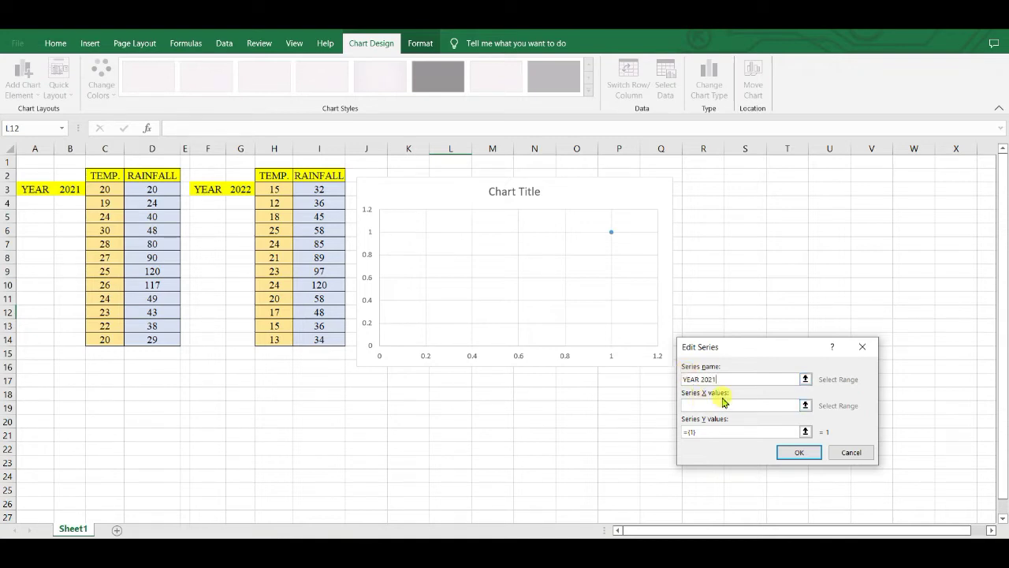
left_click(708, 405)
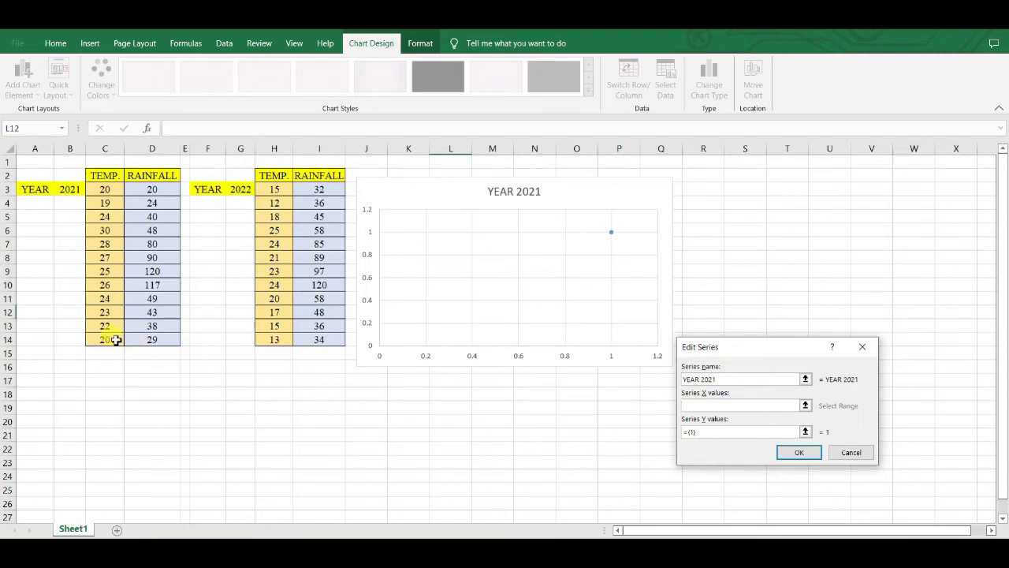
left_click(103, 189)
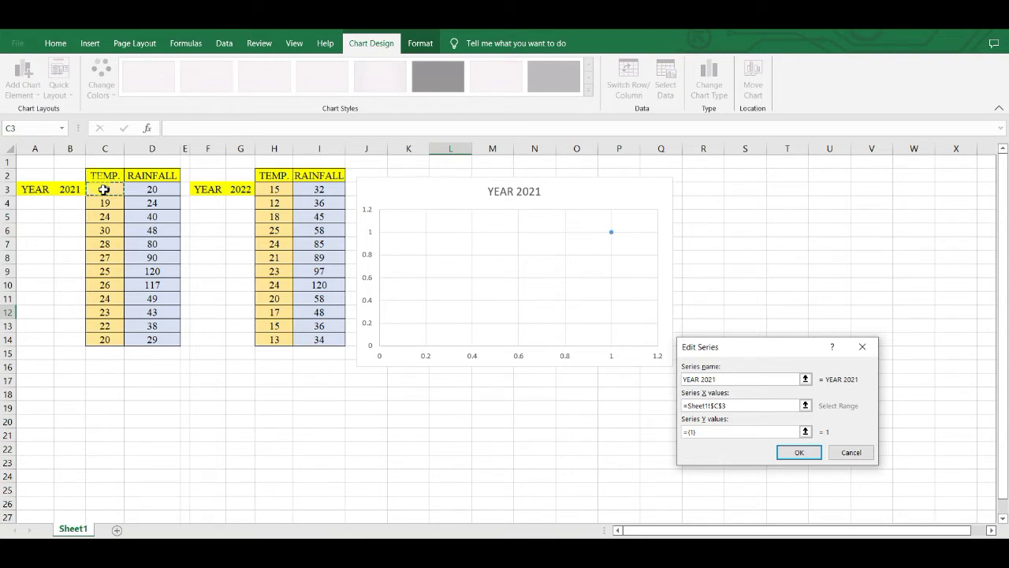
key("ctrl+shift+Down")
left_click(720, 432)
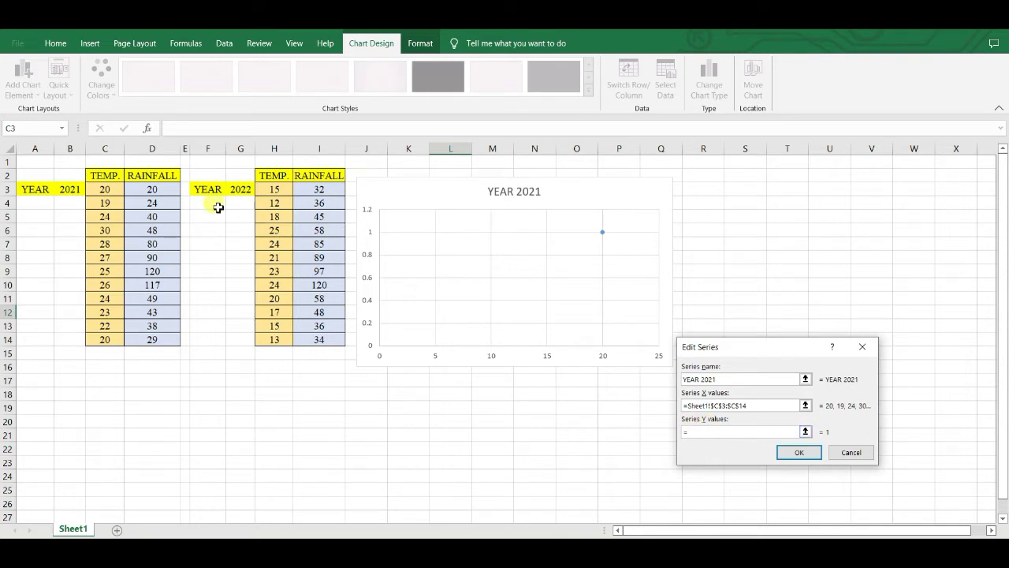
left_click(164, 191)
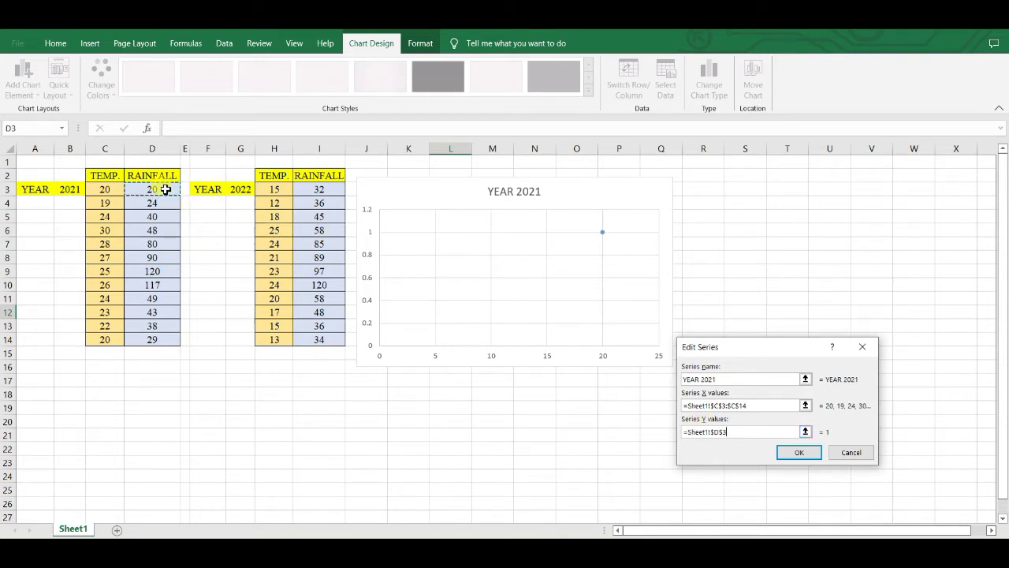
key("ctrl+shift+Down")
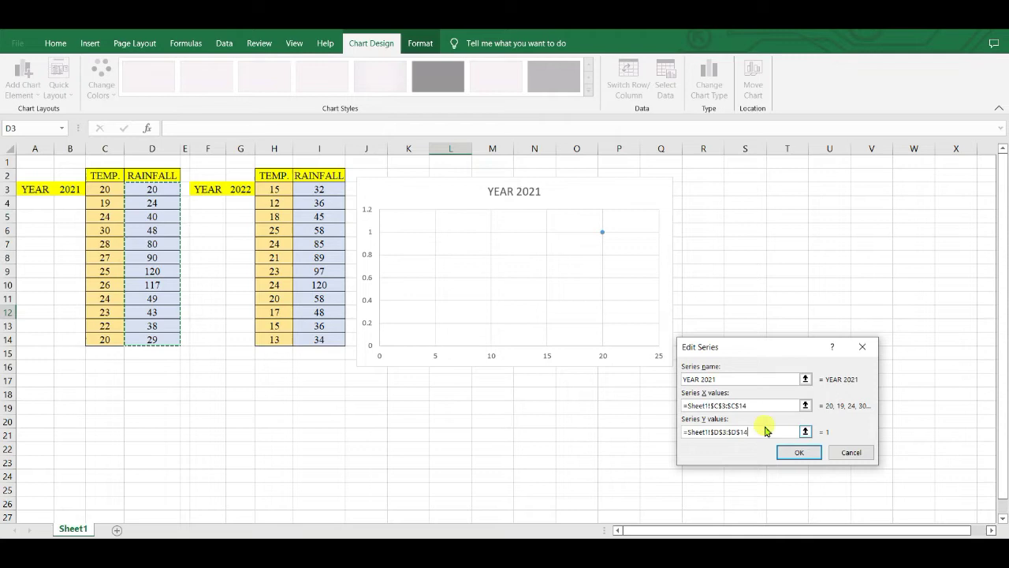
left_click(799, 451)
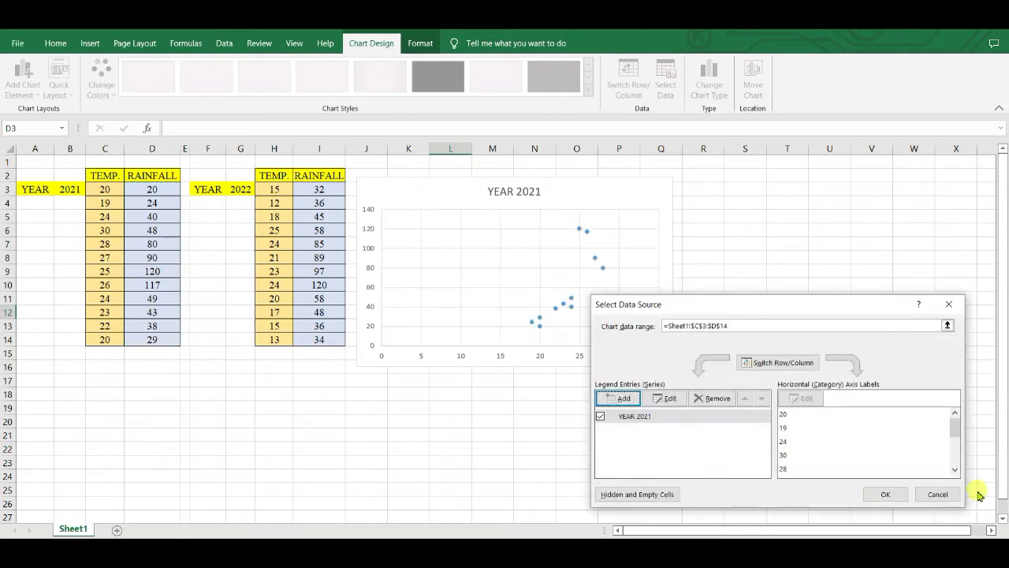
left_click(886, 493)
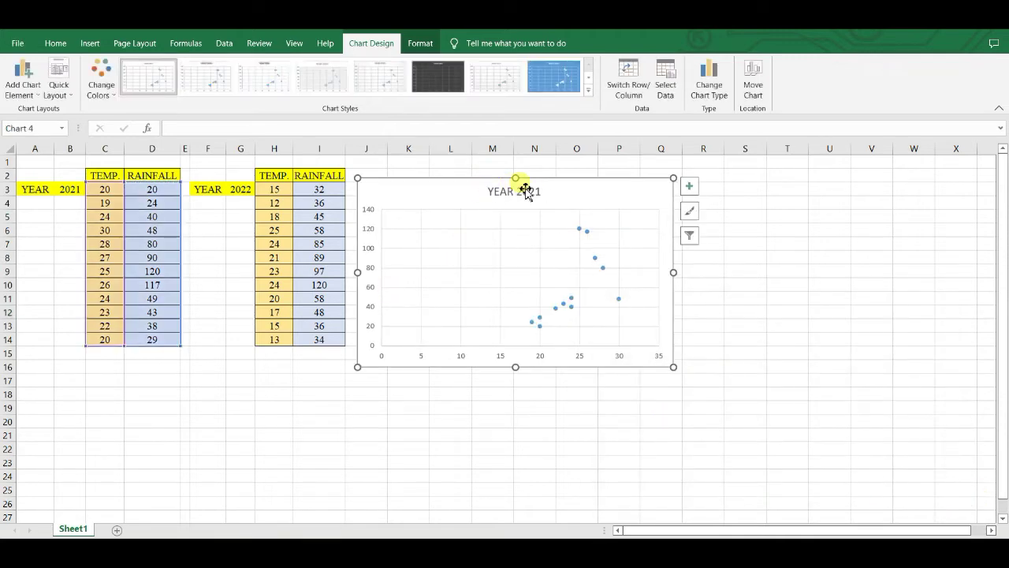
Move the chart to columns L–R and start a new series named 'YEAR 2022'.
left_click_drag(556, 181, 647, 179)
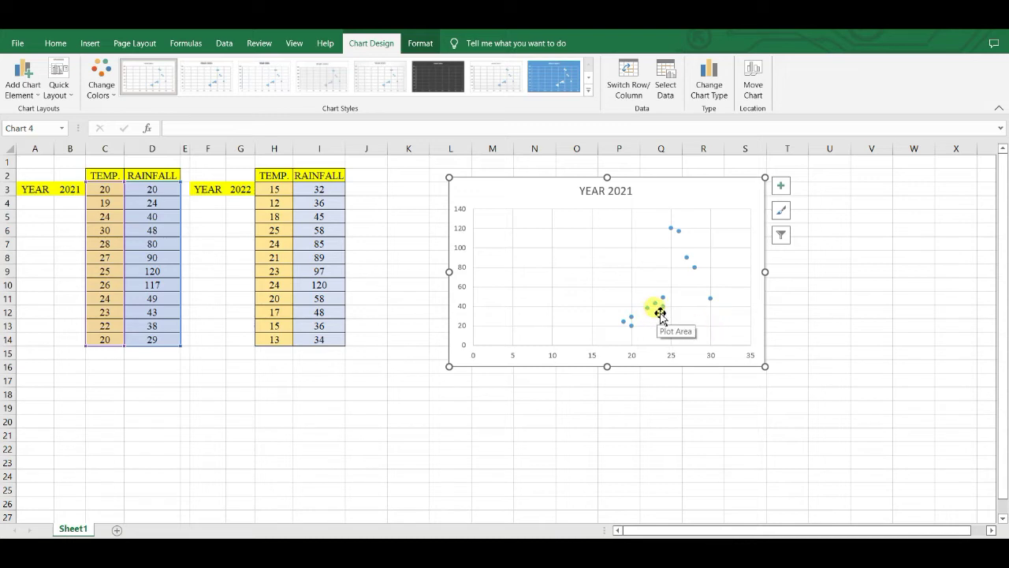
mouse_move(665, 295)
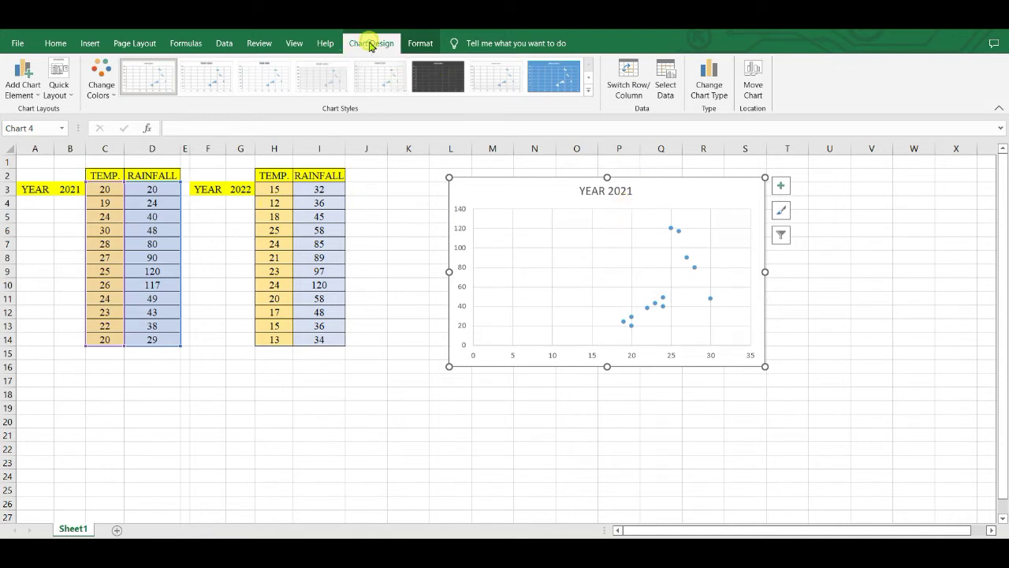
left_click(666, 86)
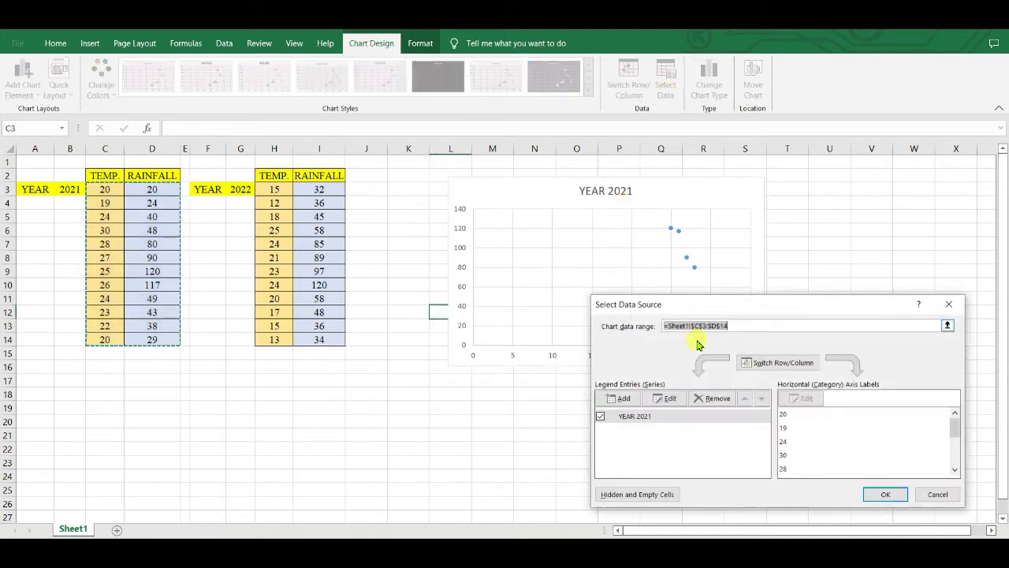
left_click(615, 398)
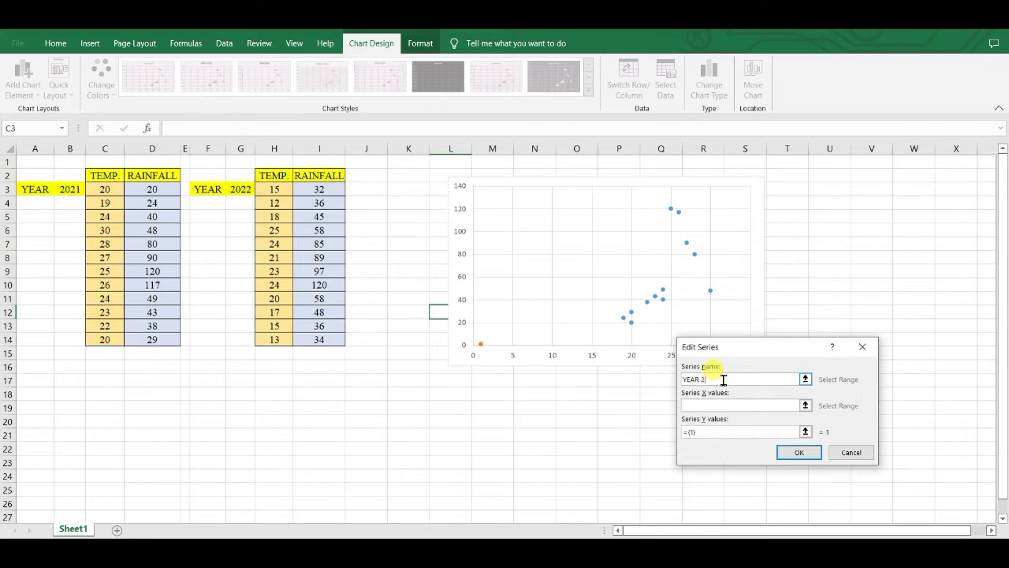
type("YEAR 2022")
left_click(739, 404)
Set the YEAR 2022 X values to H3:H14 and Y values to I3:I14.
left_click(268, 190)
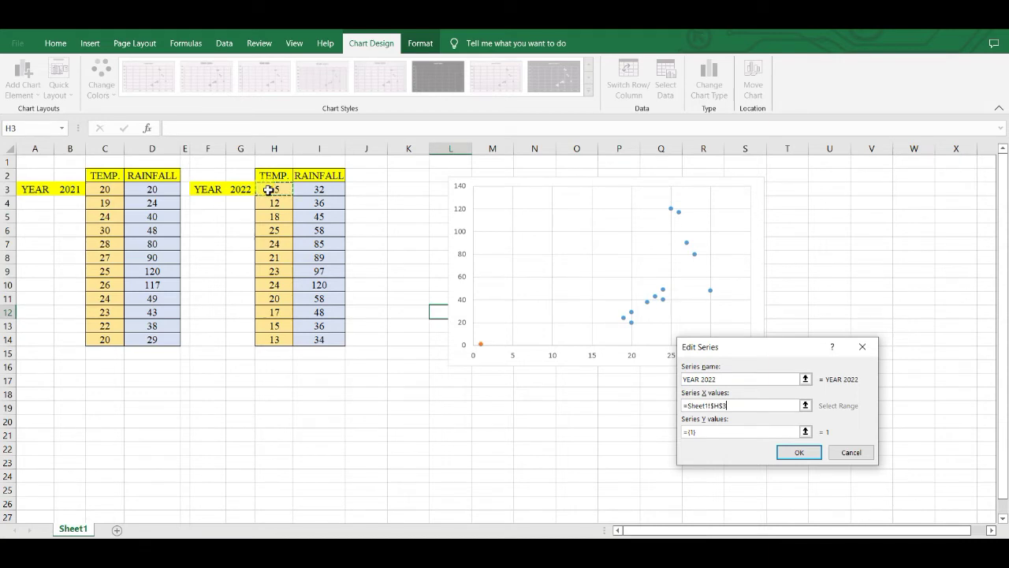
key("ctrl+shift+Down")
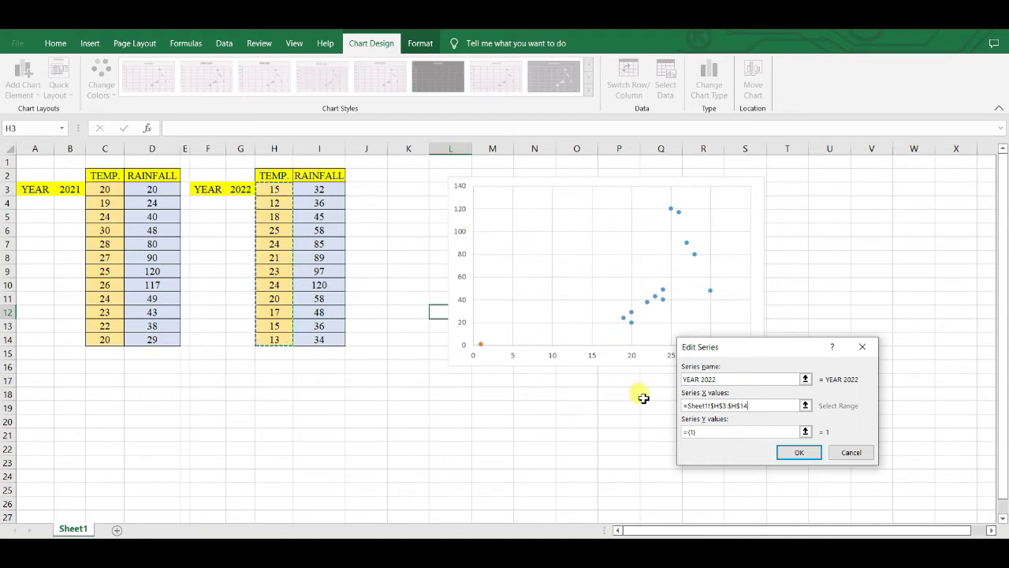
left_click(714, 430)
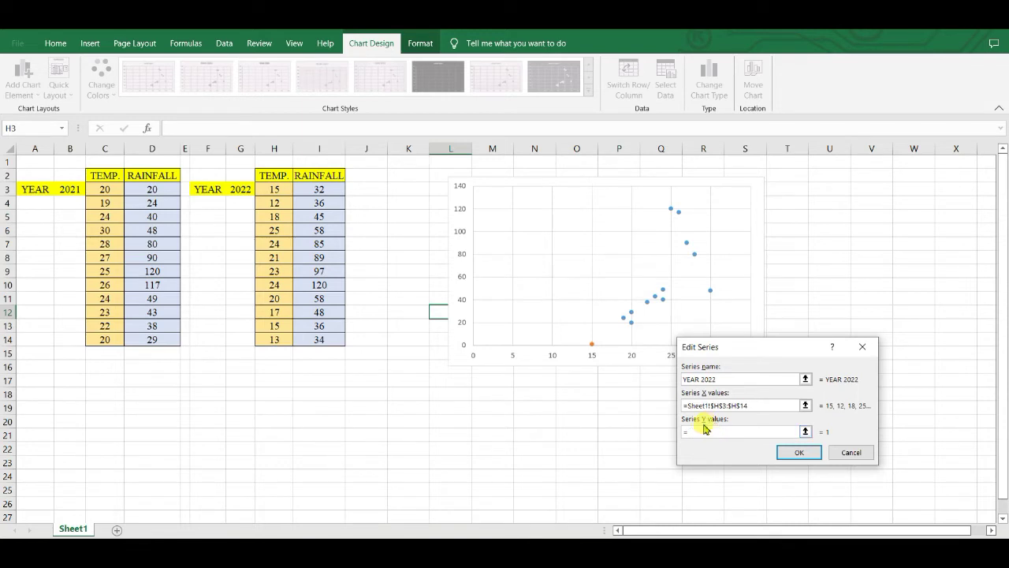
left_click(323, 191)
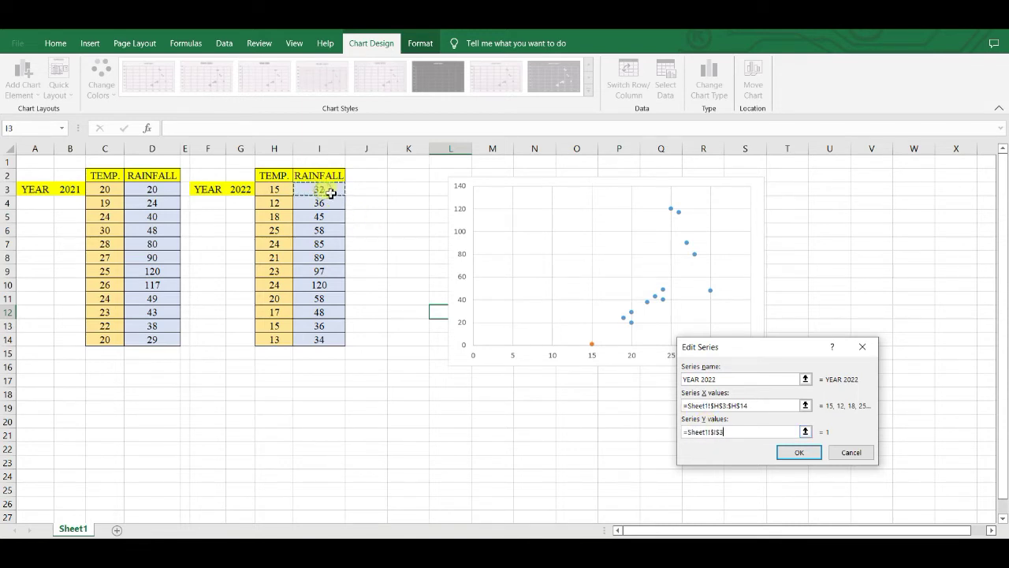
key("ctrl+shift+Down")
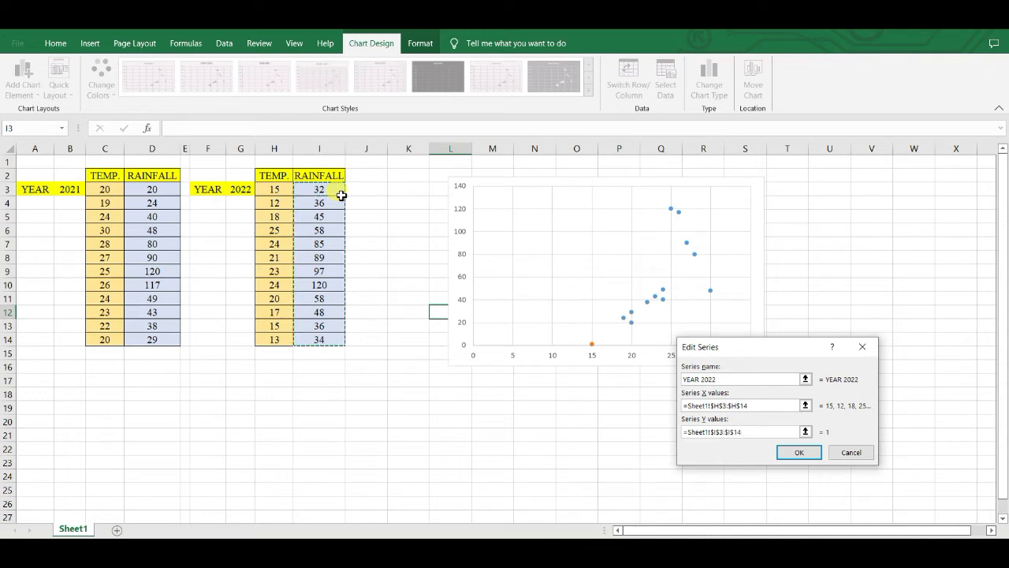
left_click(800, 453)
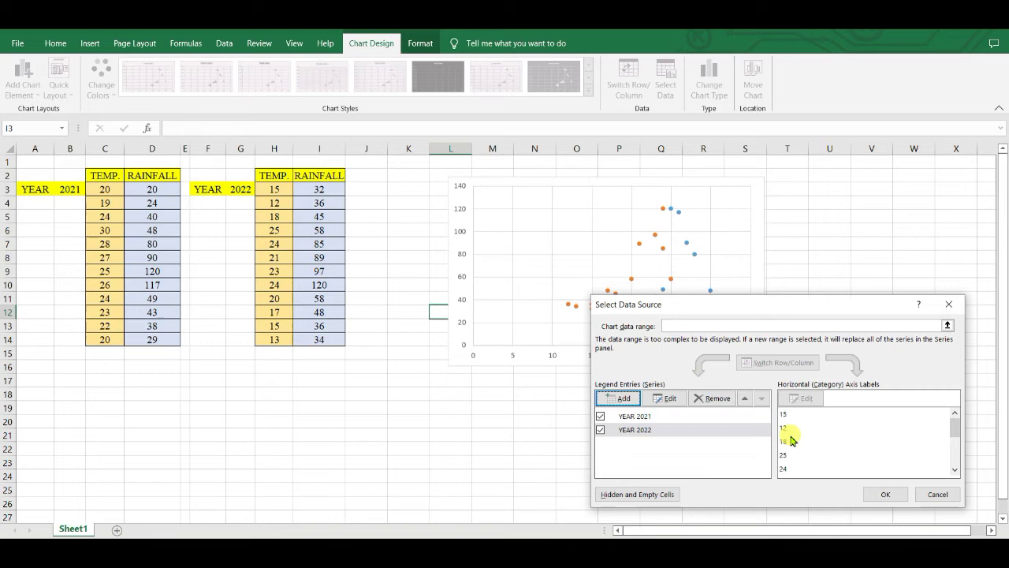
left_click(888, 494)
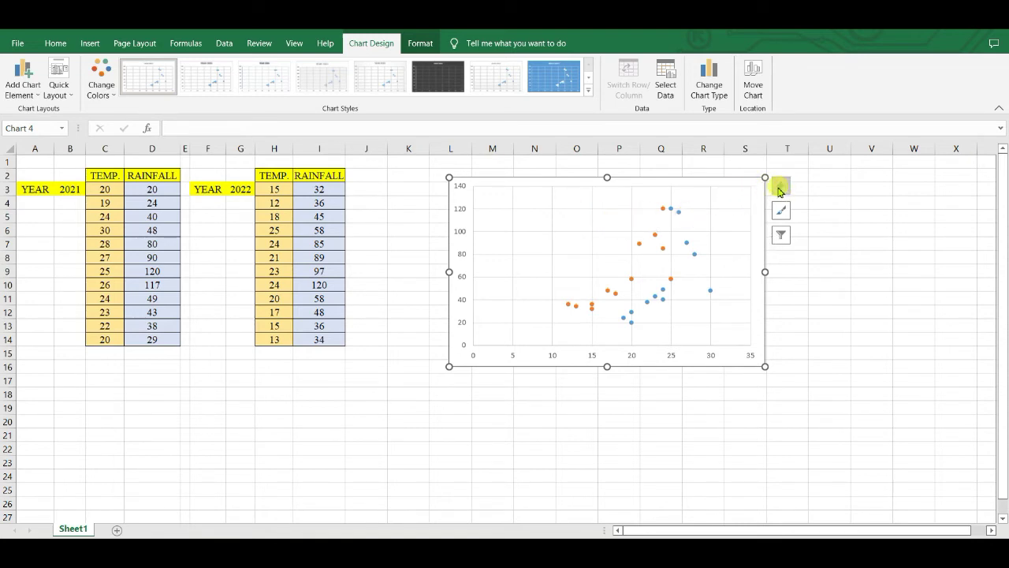
Enlarge the chart, remove its gridlines, and add axis titles and a chart title.
left_click_drag(765, 366, 844, 433)
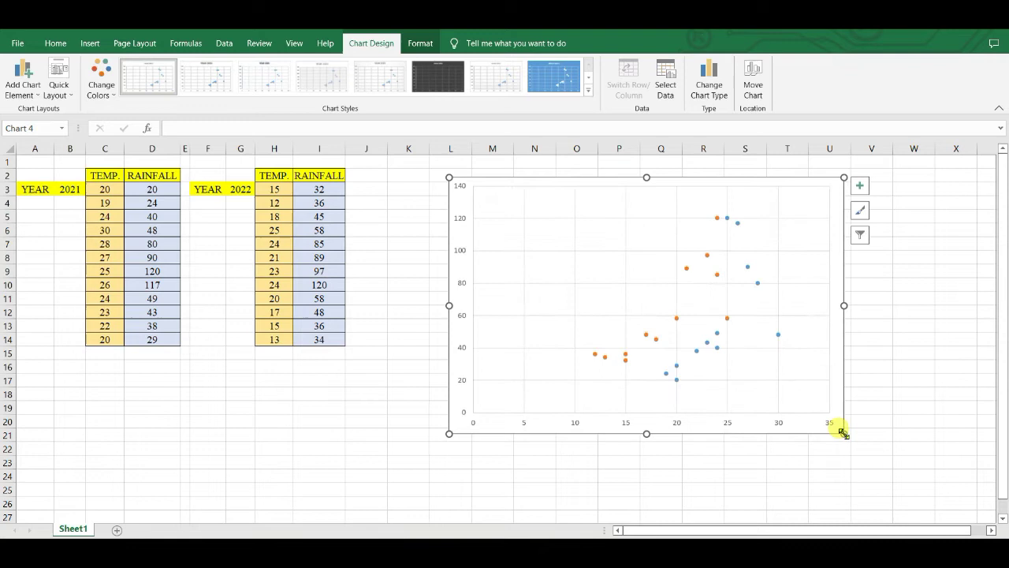
left_click(860, 187)
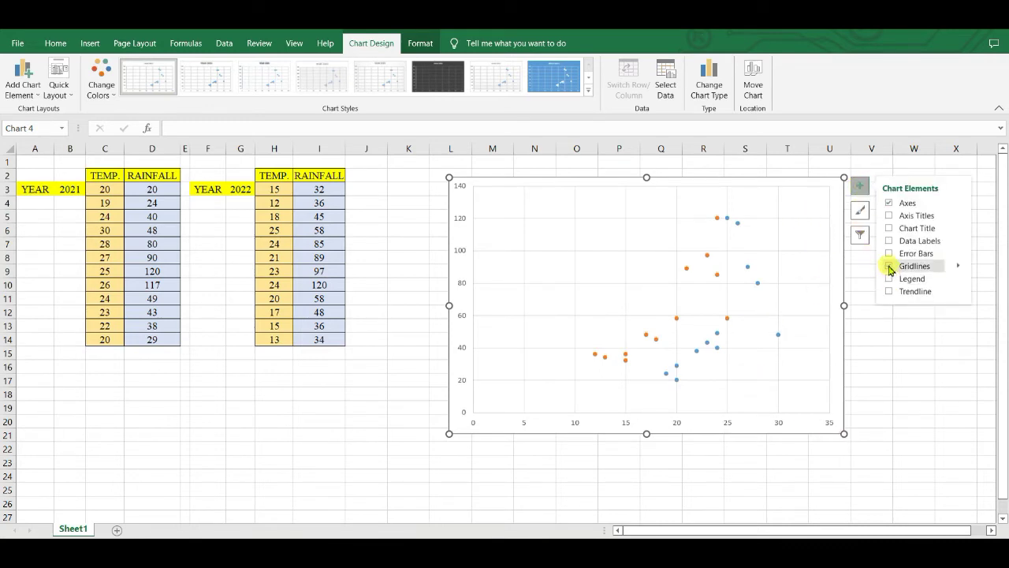
left_click(889, 268)
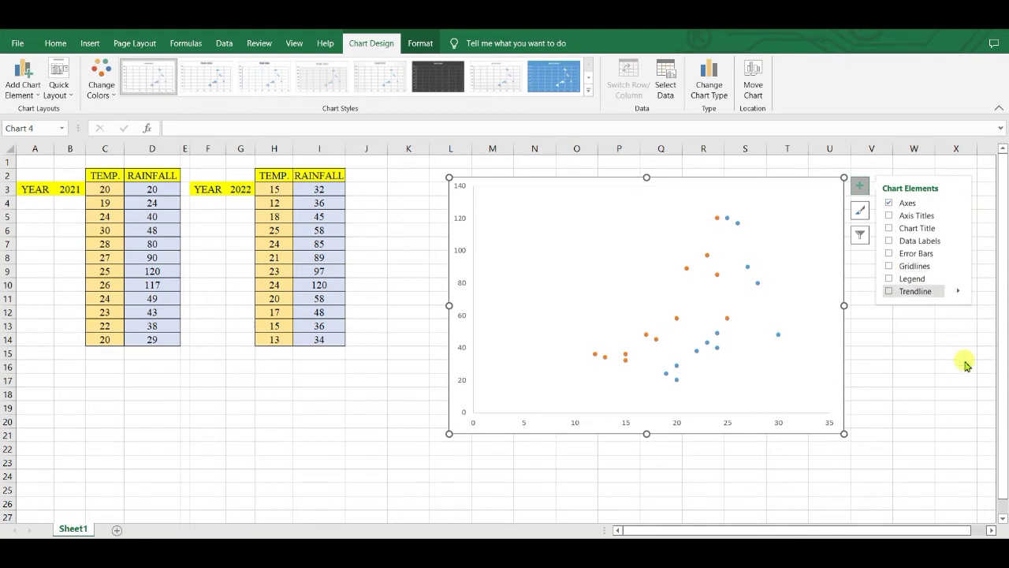
left_click(891, 215)
left_click(896, 229)
left_click(889, 229)
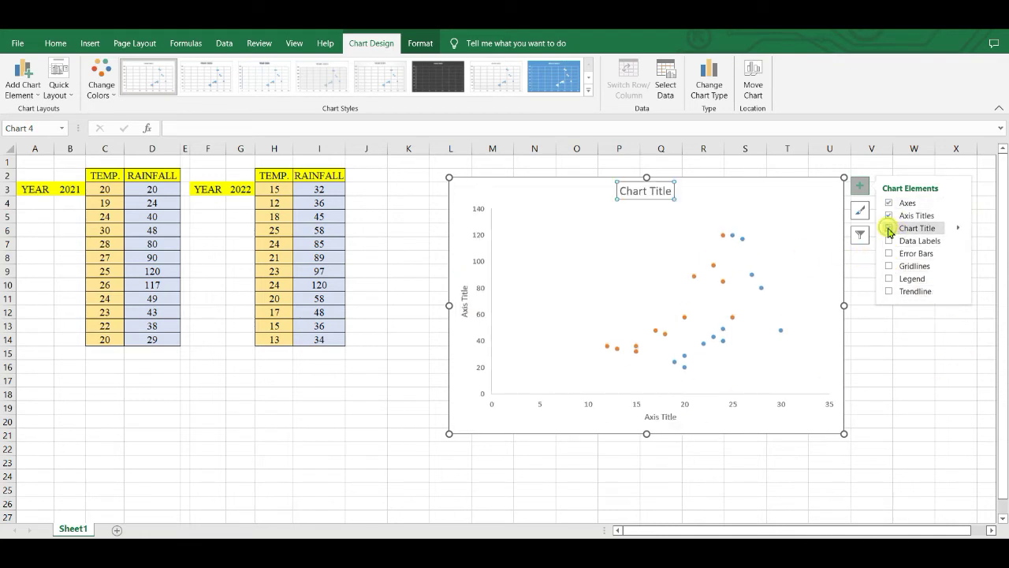
Add linear trendlines to the YEAR 2021 and YEAR 2022 series.
left_click(890, 292)
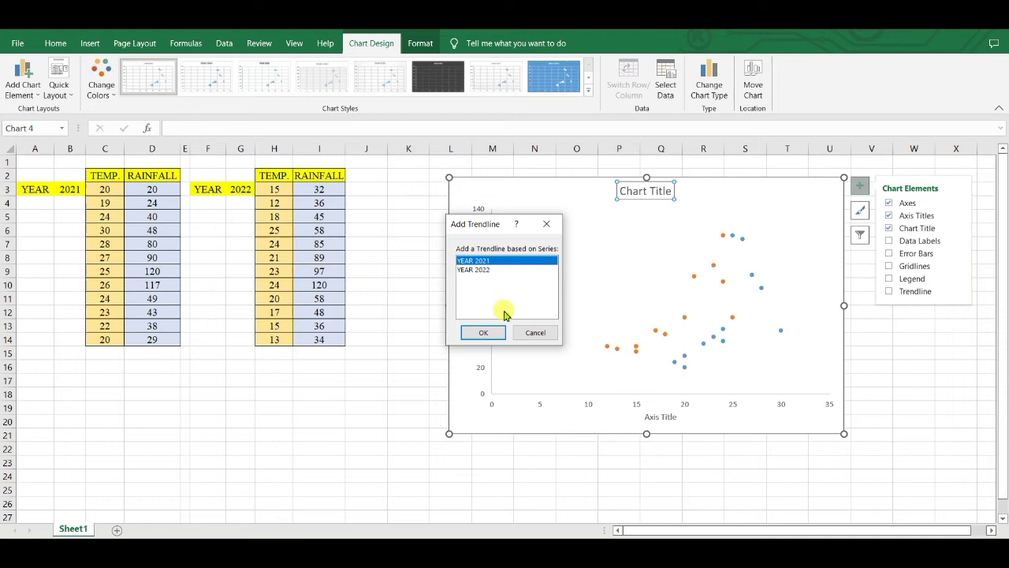
left_click(483, 333)
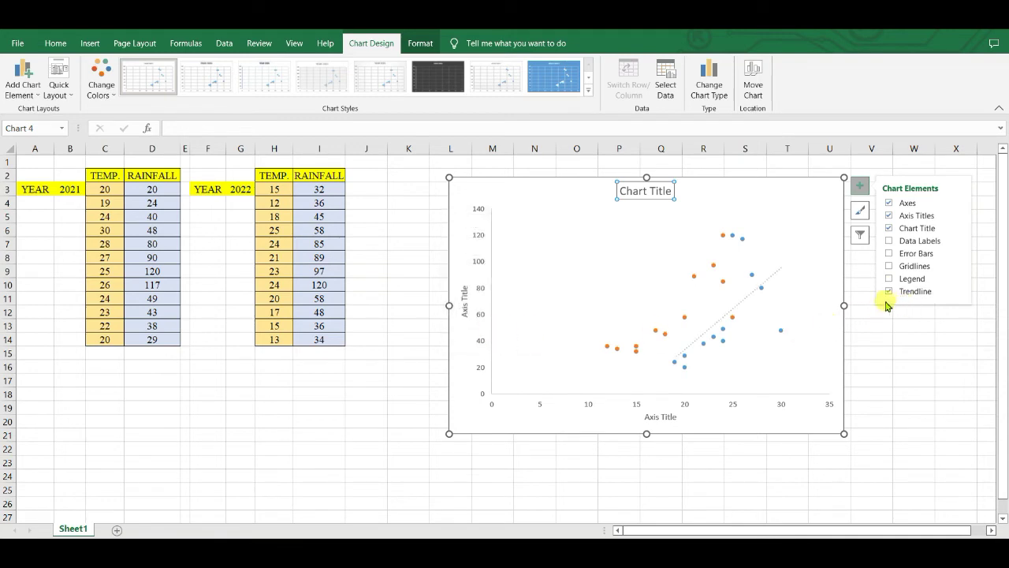
left_click(889, 292)
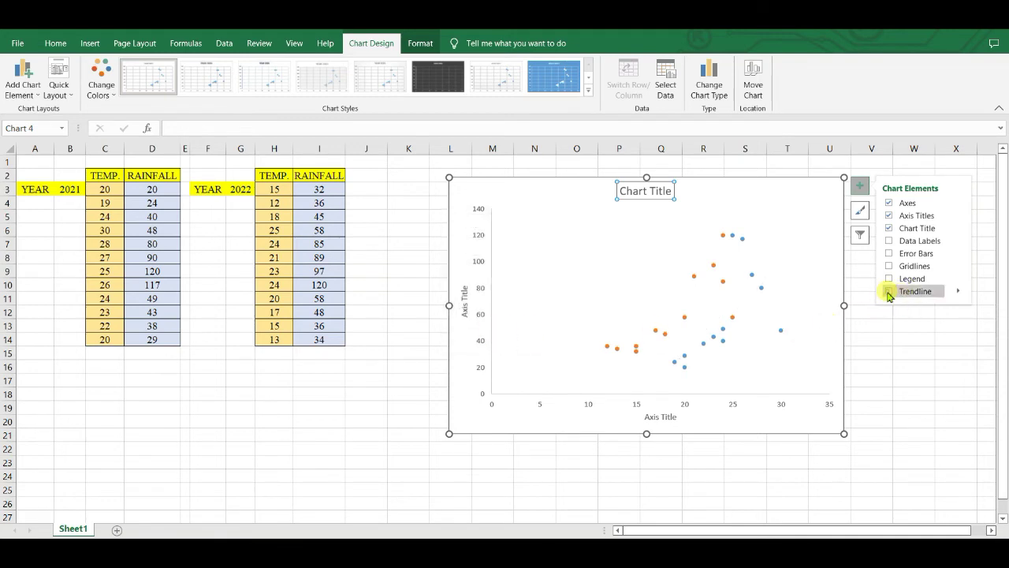
left_click(889, 292)
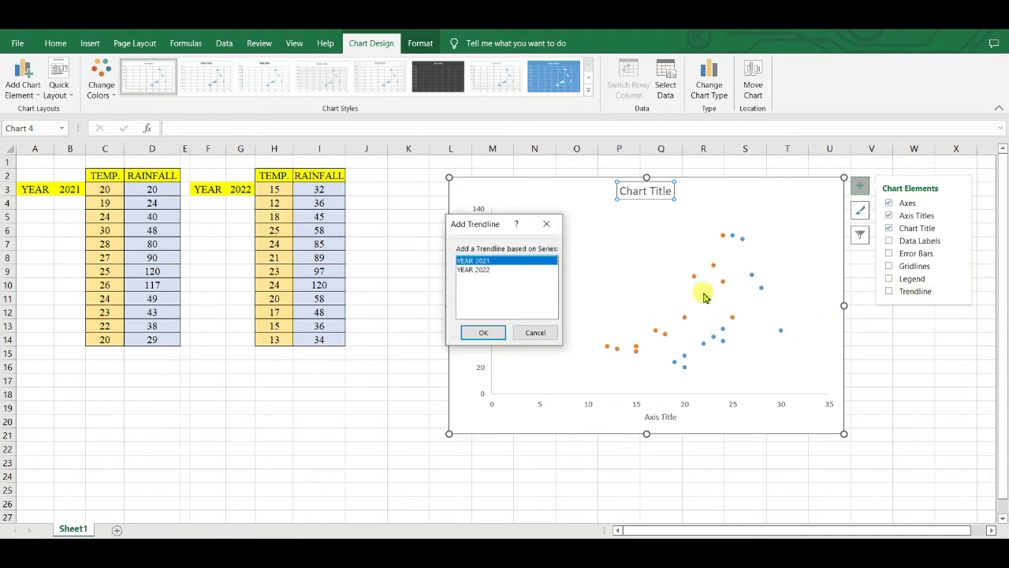
left_click(481, 269)
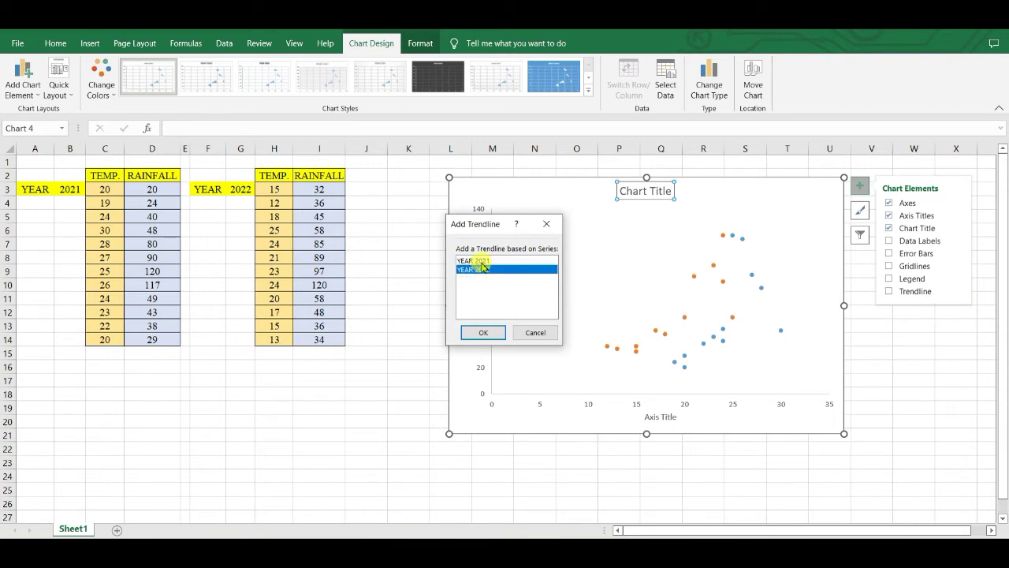
left_click(483, 262)
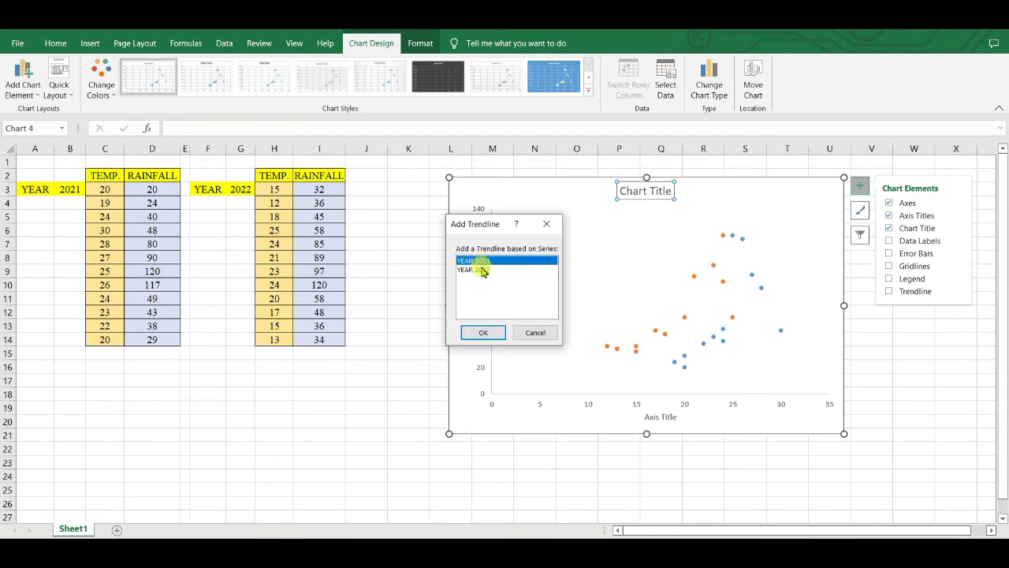
left_click(484, 332)
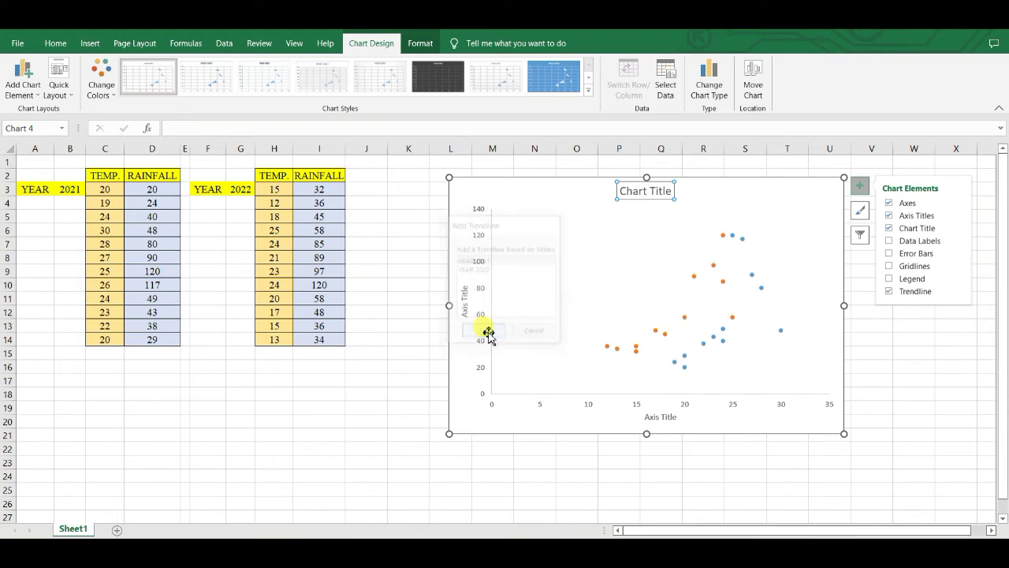
left_click(653, 331)
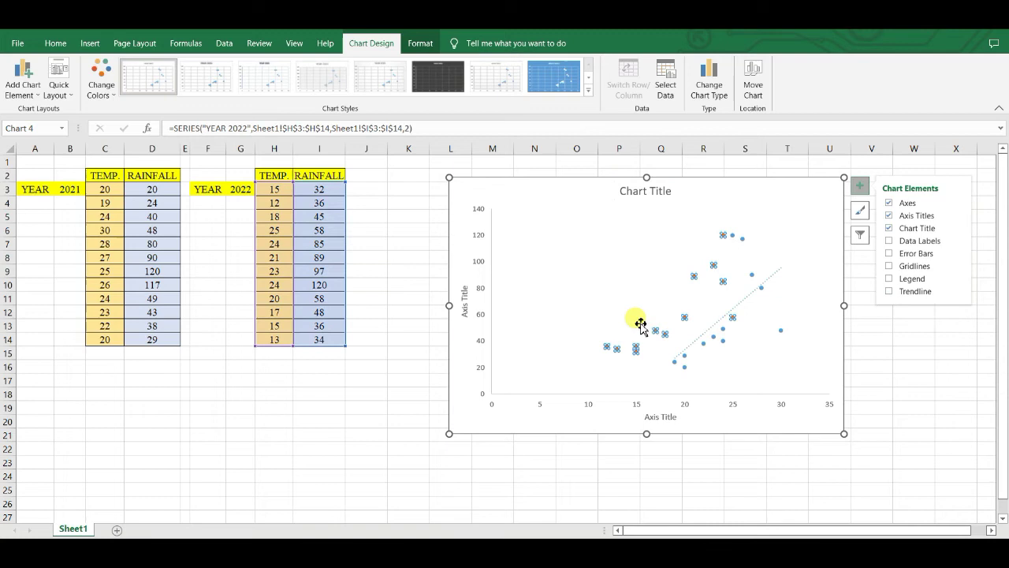
left_click(910, 364)
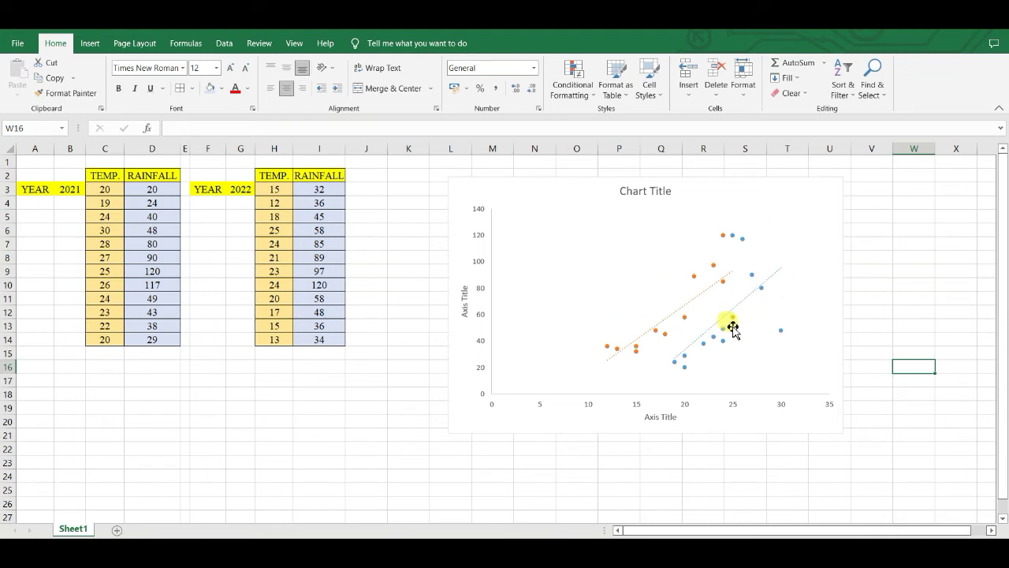
left_click(647, 193)
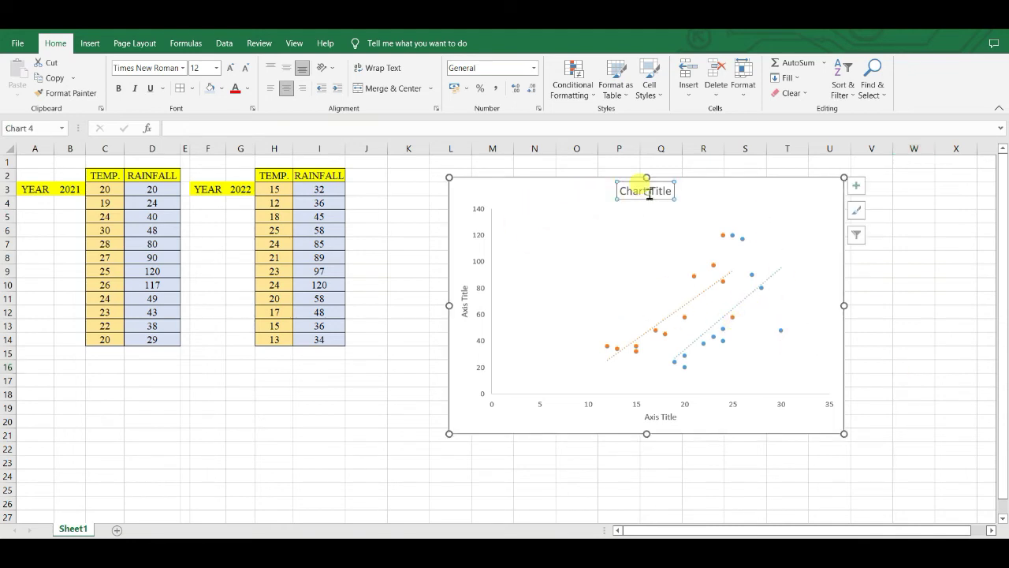